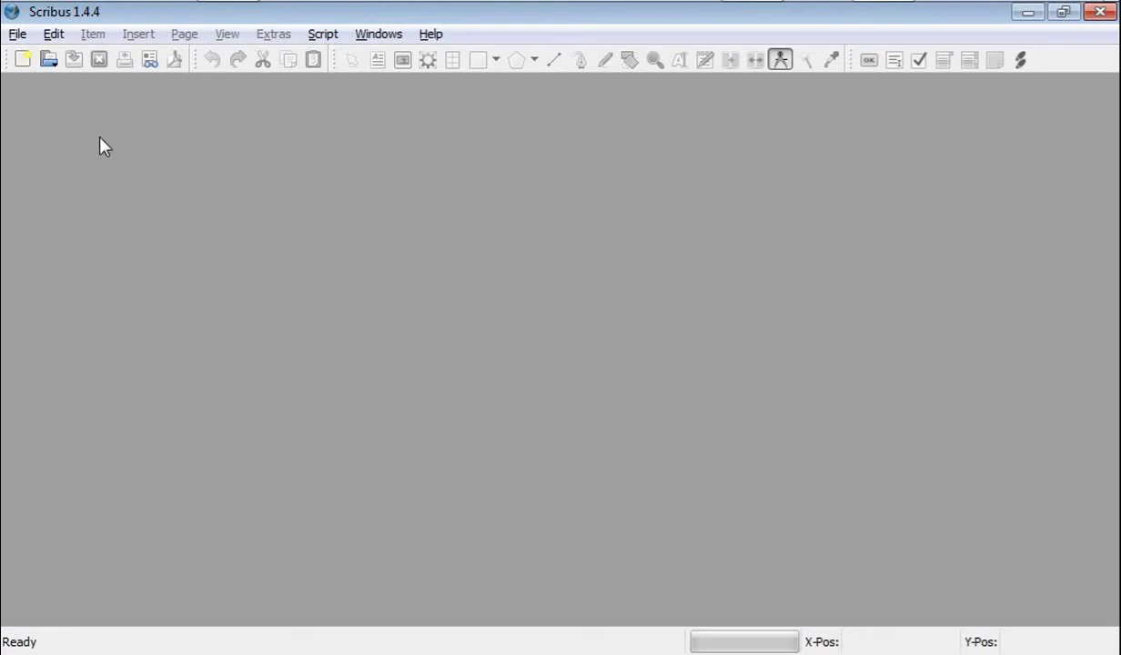
# Begin a new document with the Double Sided layout and a Custom page size.
pyautogui.click(23, 61)
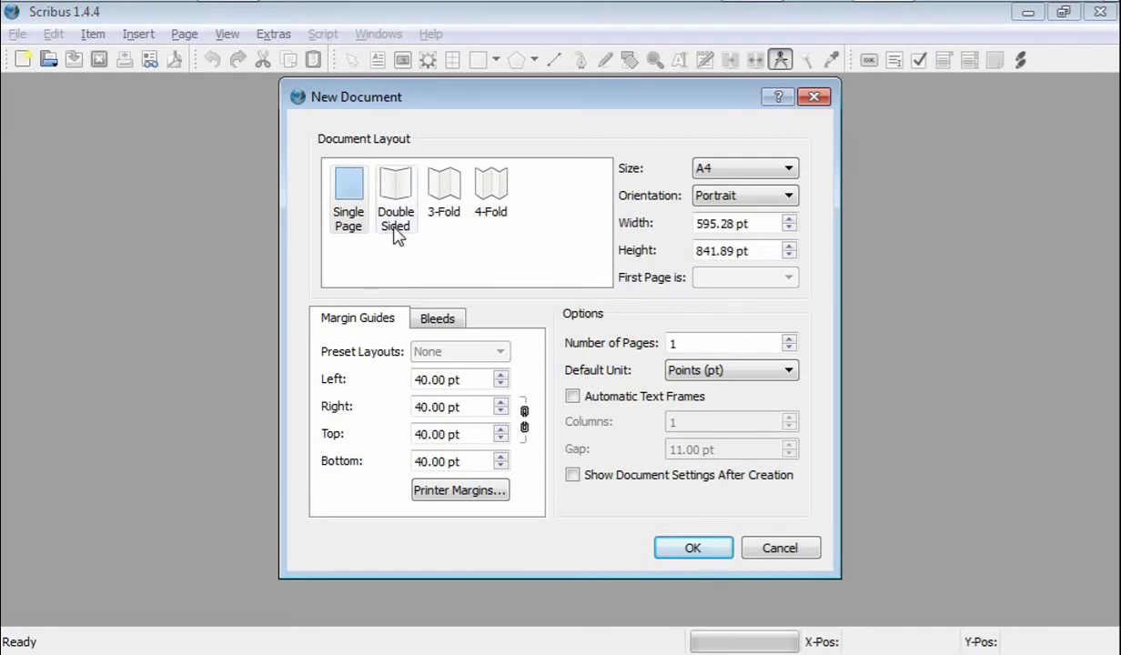
pyautogui.click(395, 187)
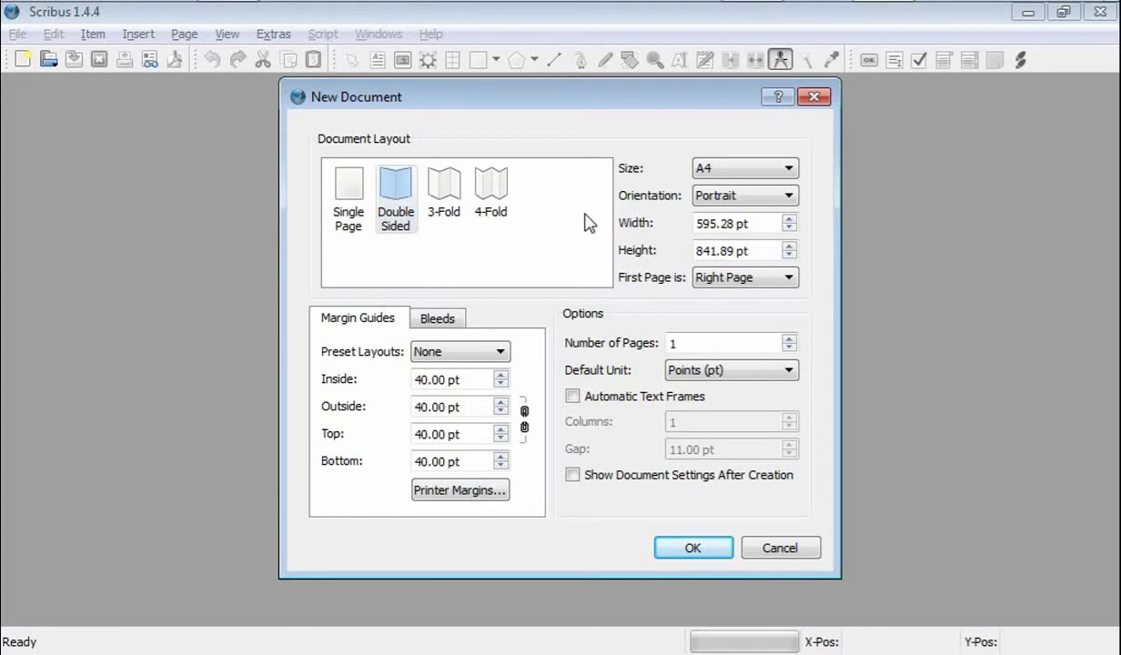
pyautogui.click(773, 171)
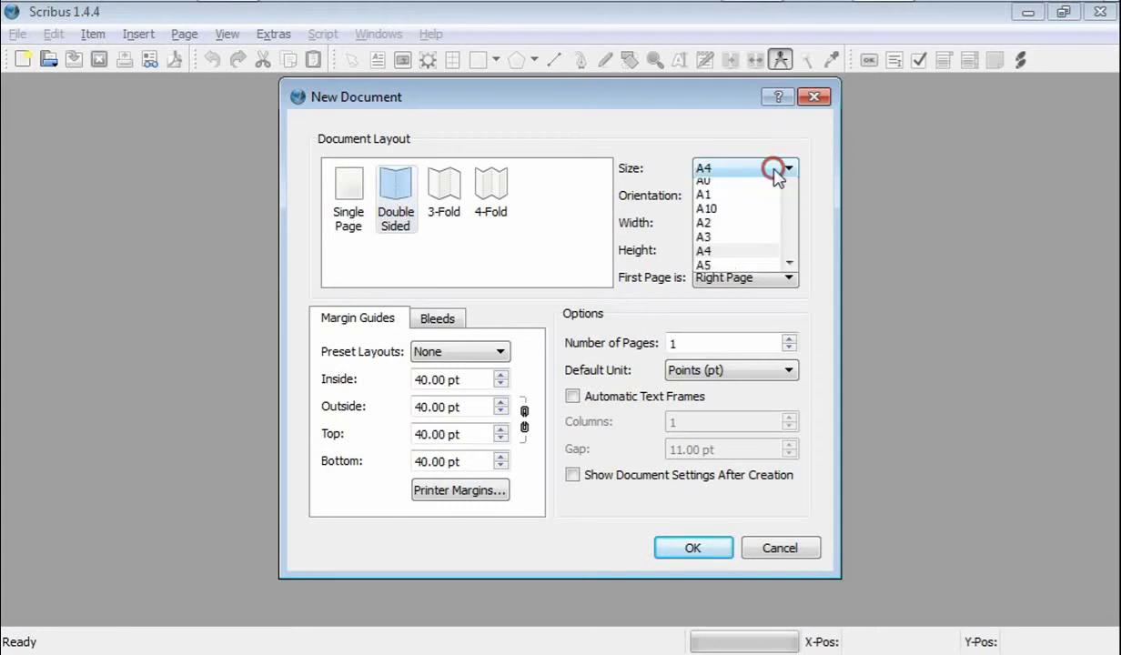
pyautogui.moveTo(789, 201); pyautogui.dragTo(796, 310)
pyautogui.click(733, 317)
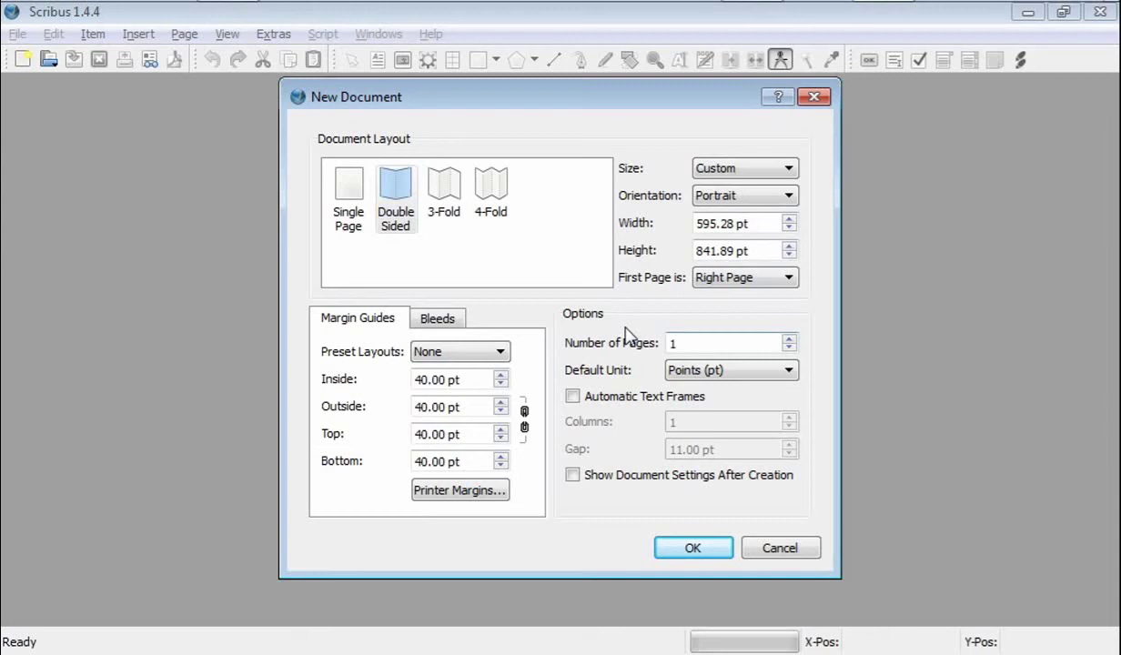
# Switch the default unit to inches and set the page to 5.25 × 8 in.
pyautogui.click(708, 359)
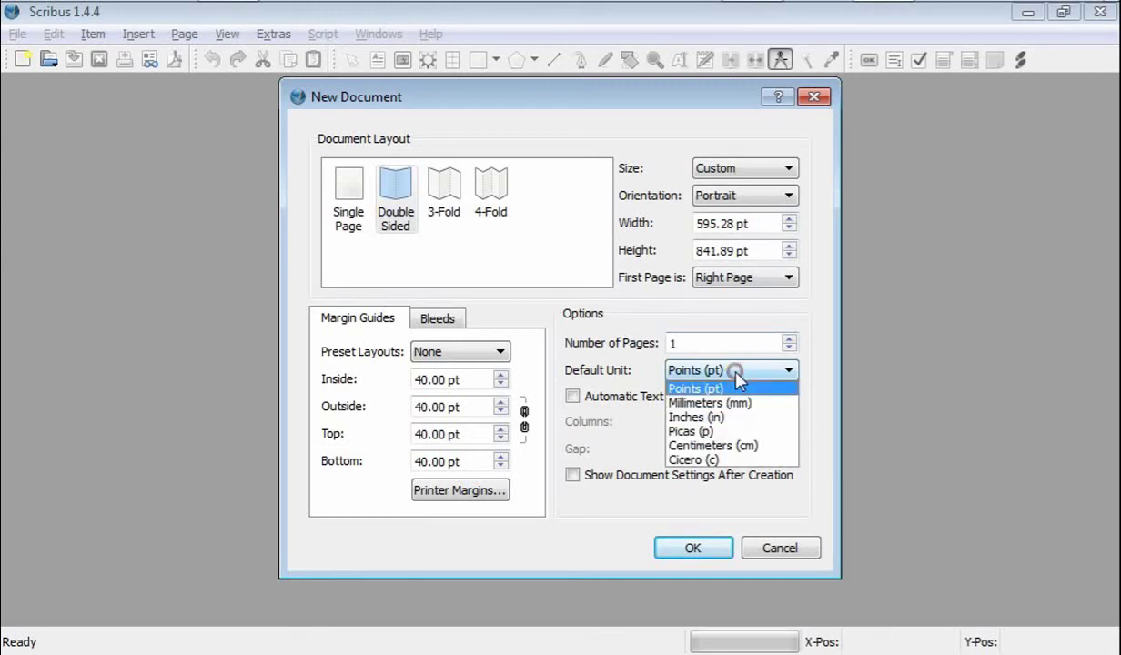
pyautogui.click(699, 417)
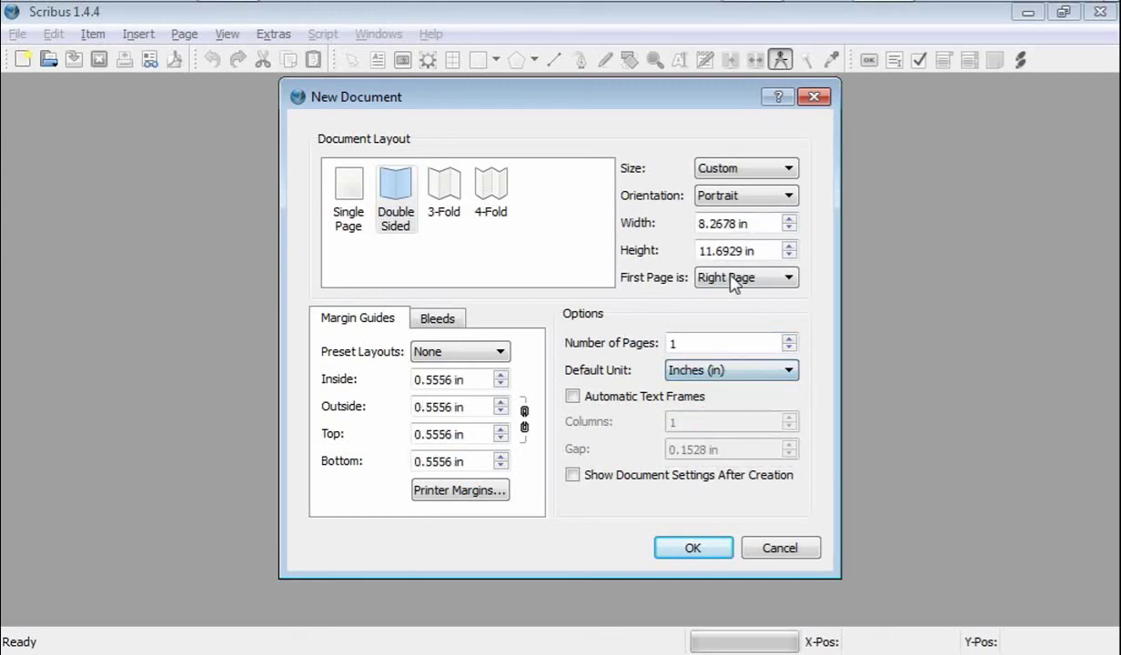
pyautogui.tripleClick(758, 225)
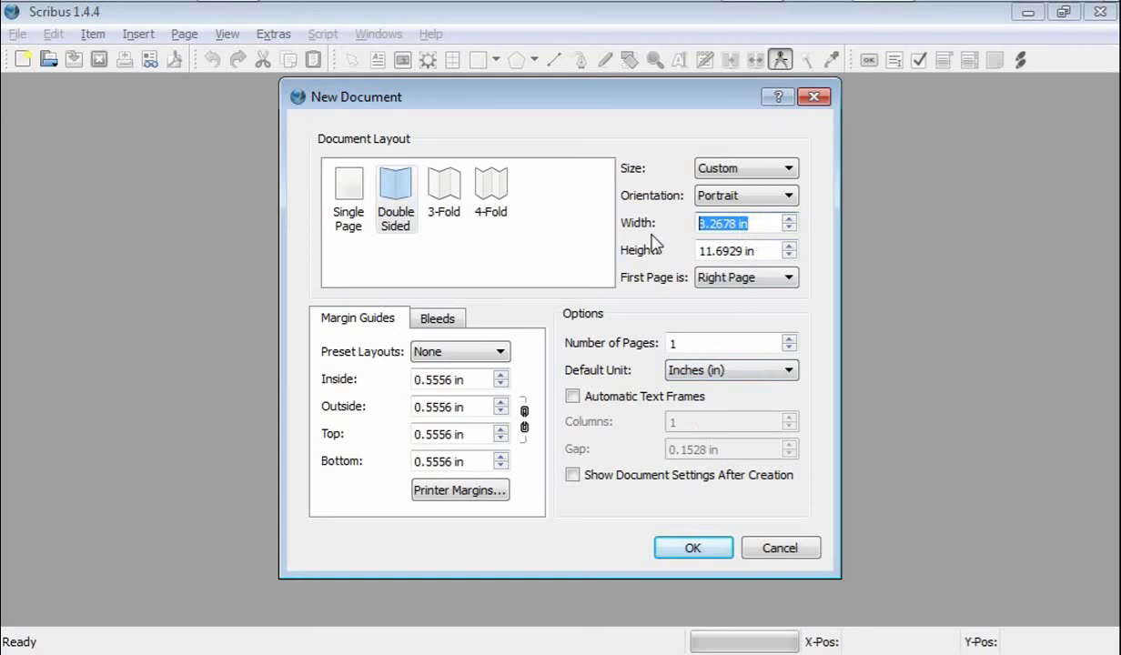
pyautogui.write('5.')
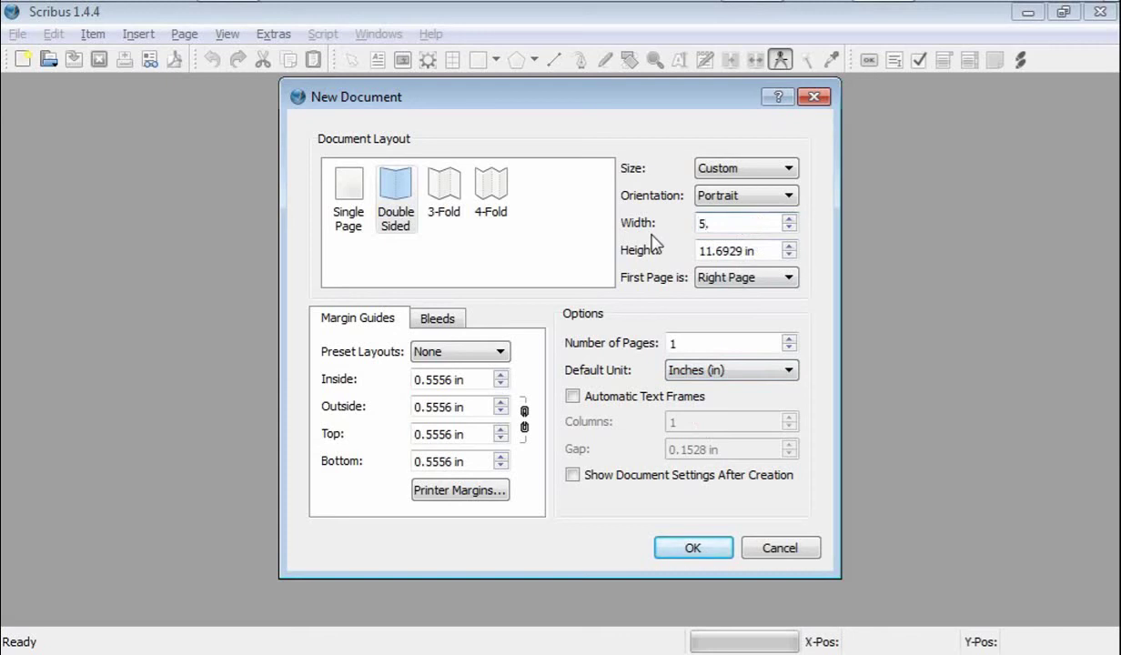
pyautogui.write('25')
pyautogui.click(745, 252)
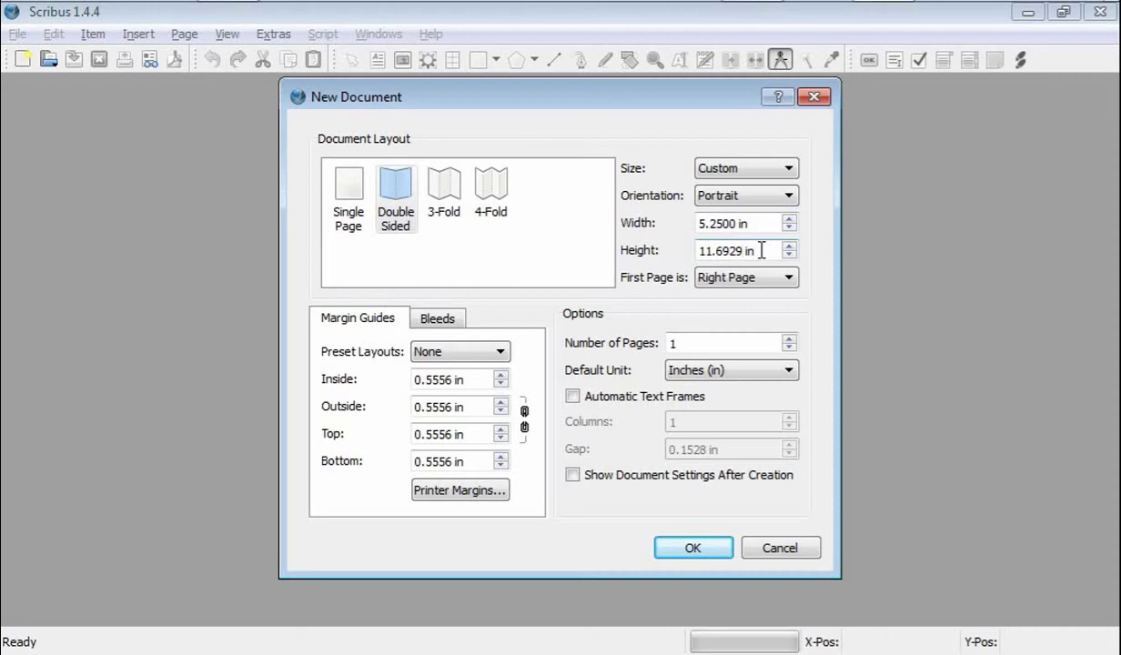
pyautogui.tripleClick(760, 250)
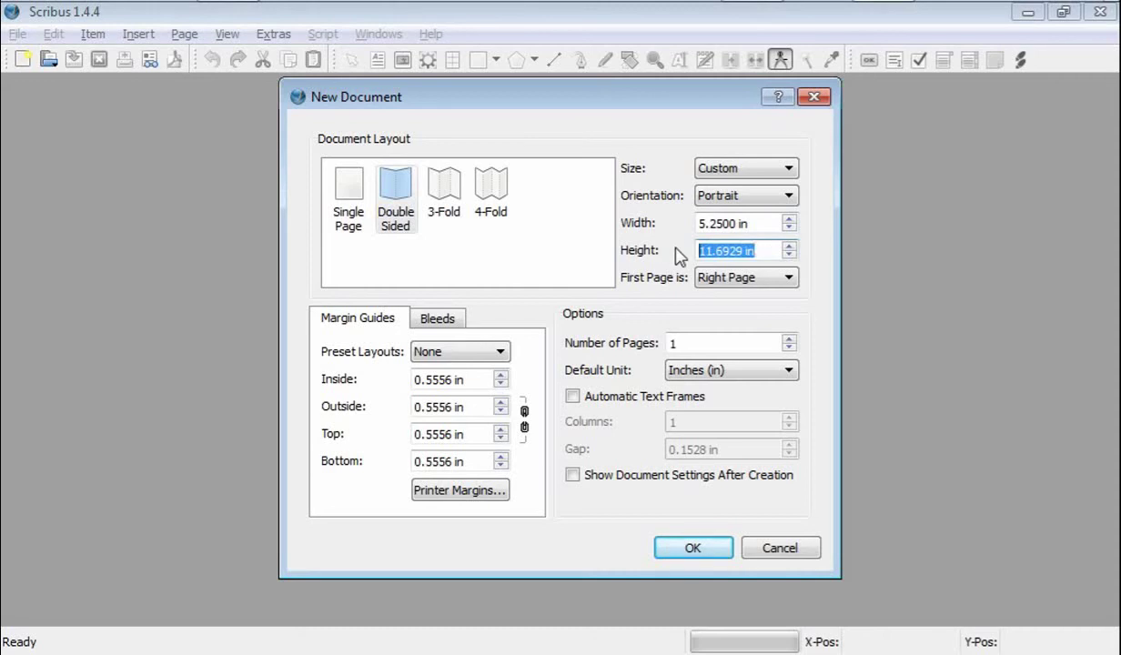
pyautogui.write('8')
pyautogui.press('Tab')
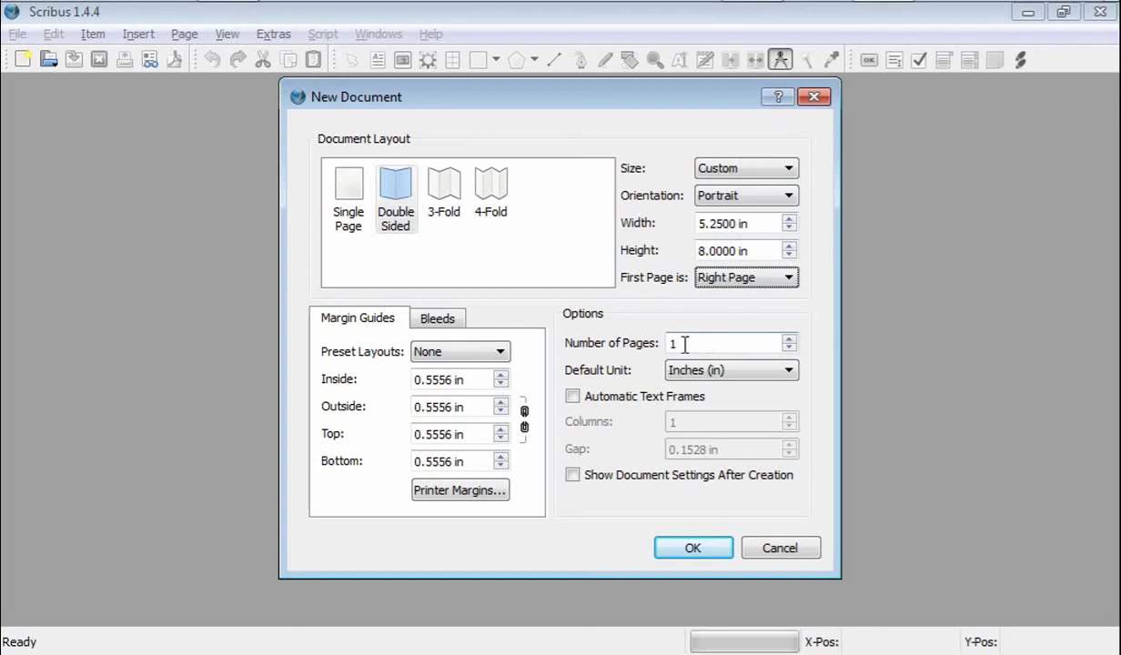
pyautogui.moveTo(687, 344)
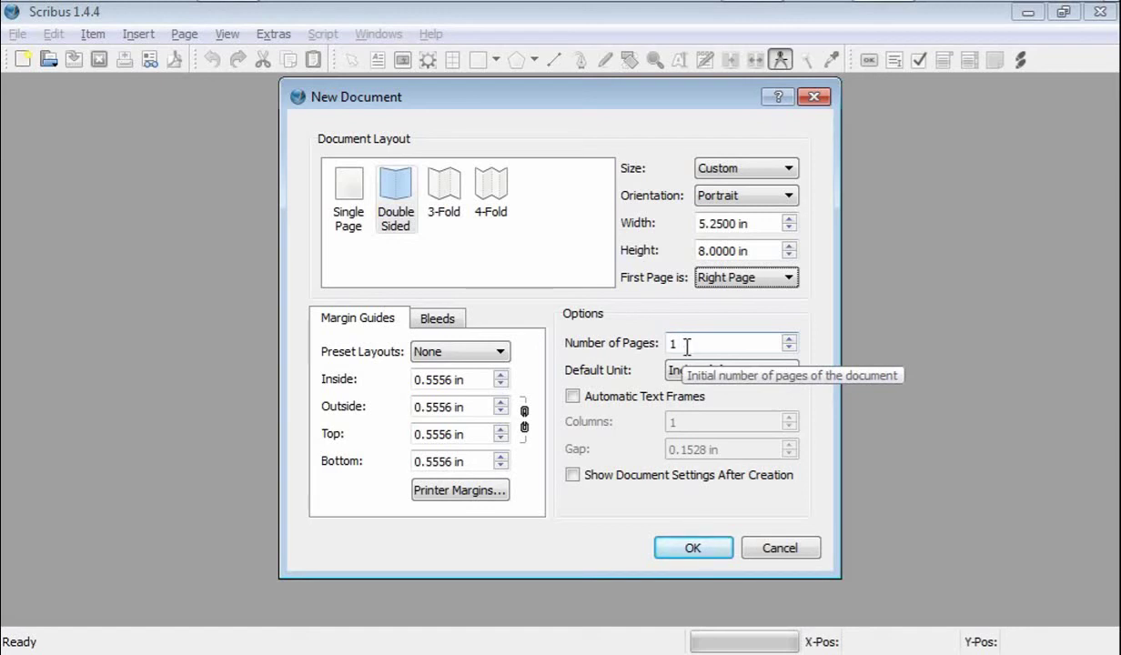
# Set the page count to 15 and enable Automatic Text Frames.
pyautogui.click(687, 344)
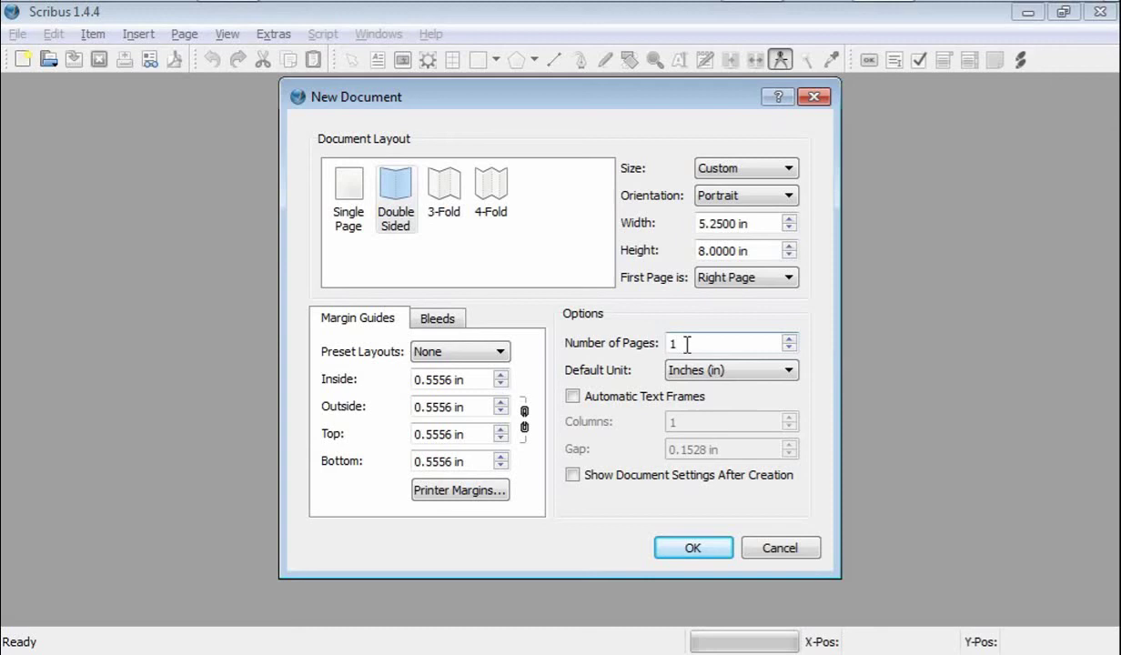
pyautogui.write('5')
pyautogui.press('Tab')
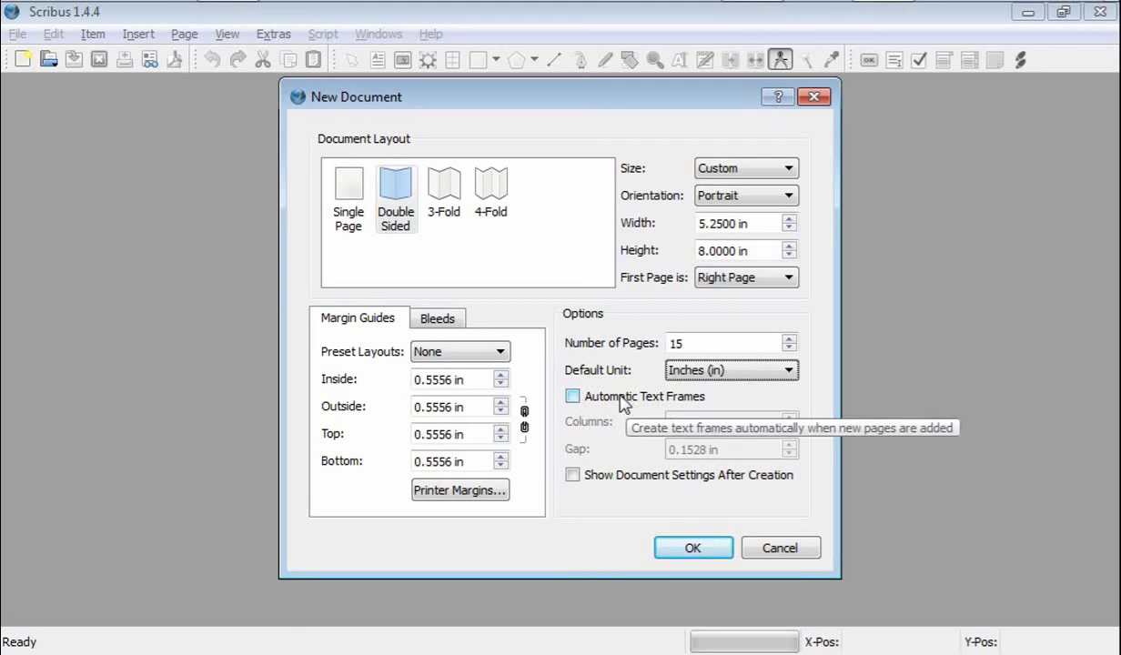
pyautogui.click(572, 398)
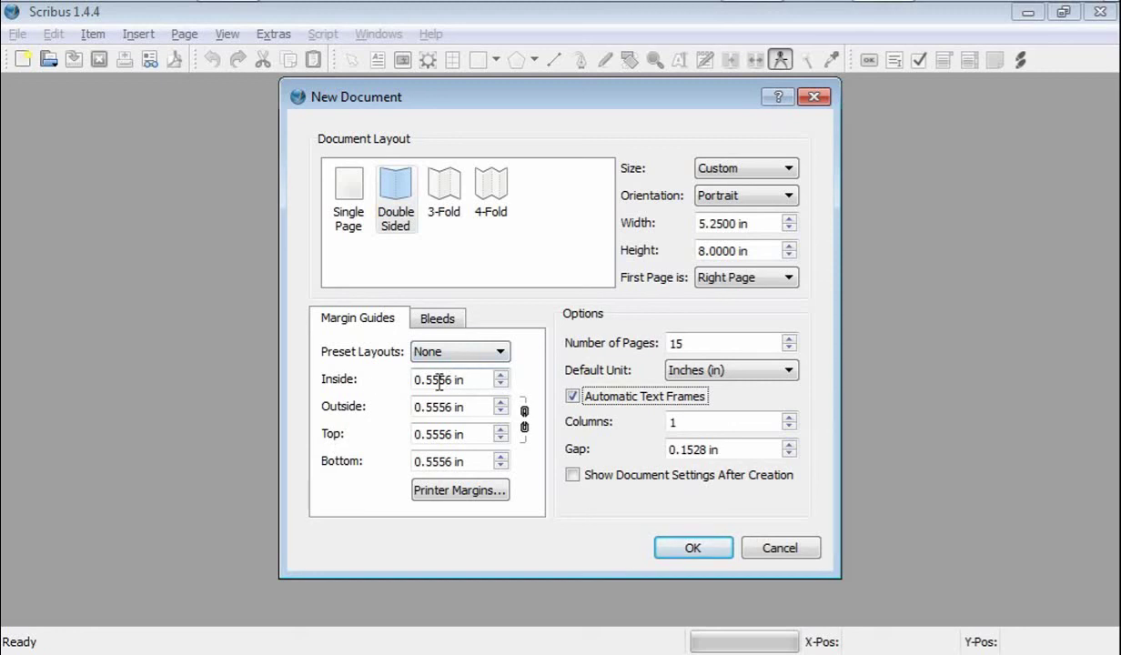
# Set margins to inside 0.86, top 0.76, bottom 0.5 in, and create the document.
pyautogui.click(439, 381)
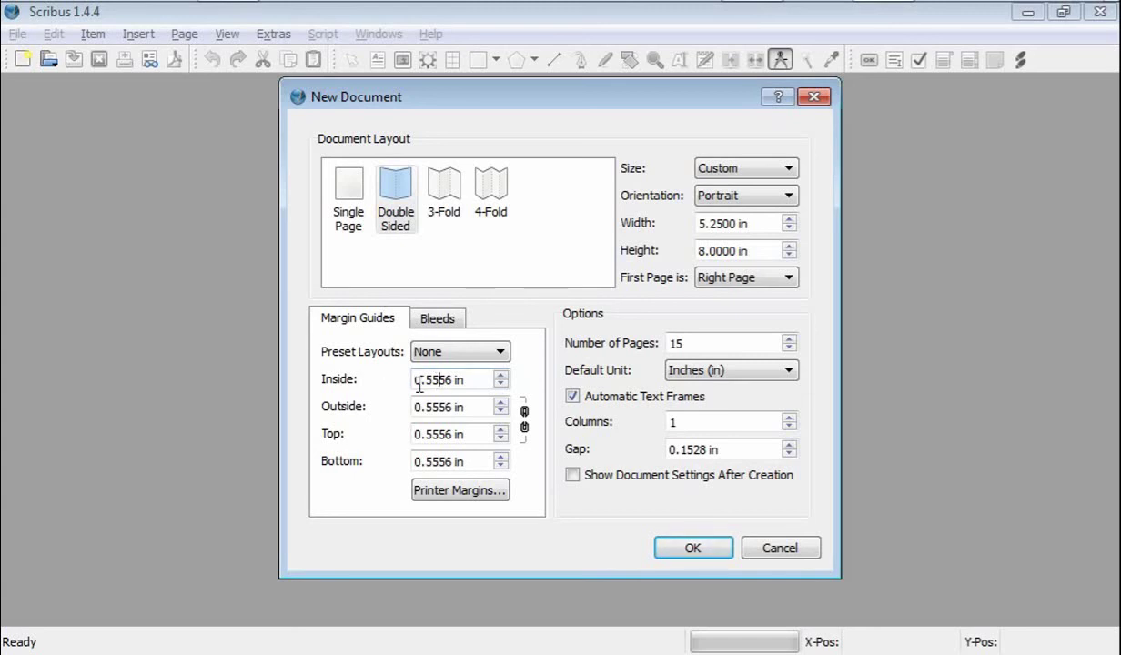
pyautogui.click(446, 380)
pyautogui.press('BackSpace')
pyautogui.write('8')
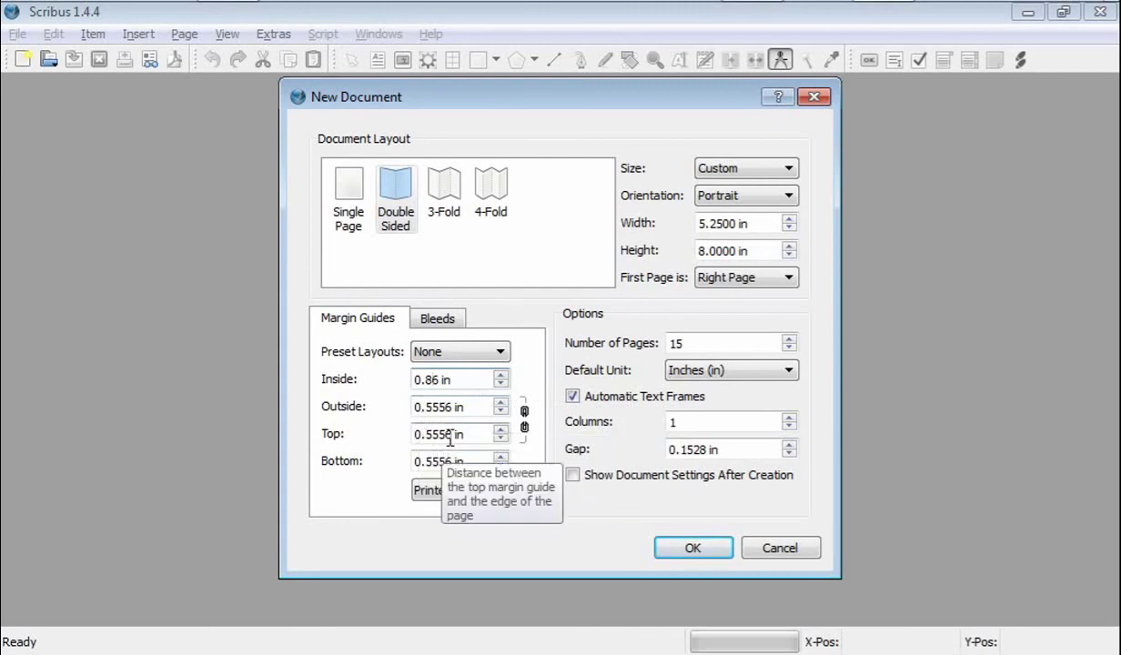
pyautogui.click(446, 434)
pyautogui.press('BackSpace')
pyautogui.write('7')
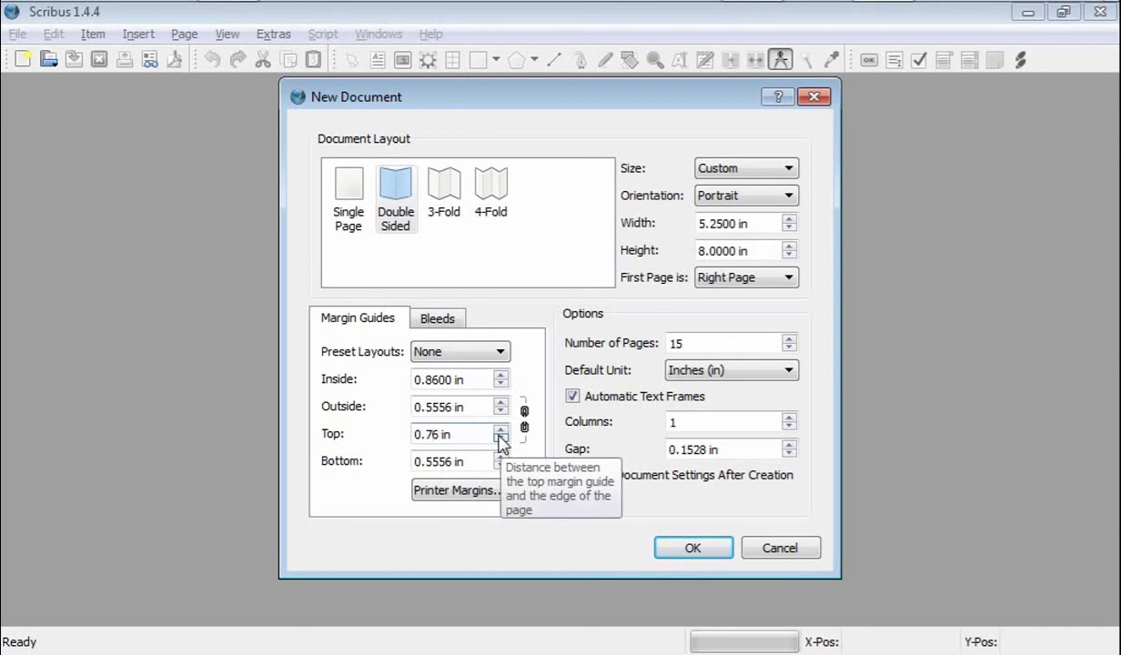
pyautogui.click(451, 462)
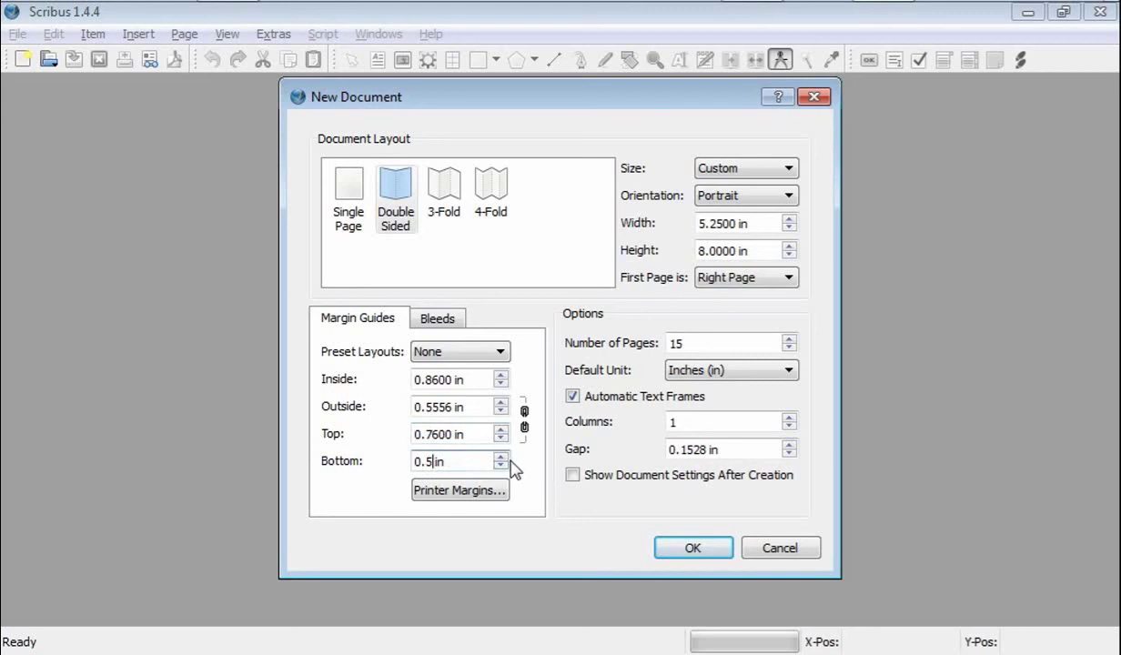
pyautogui.press('Tab')
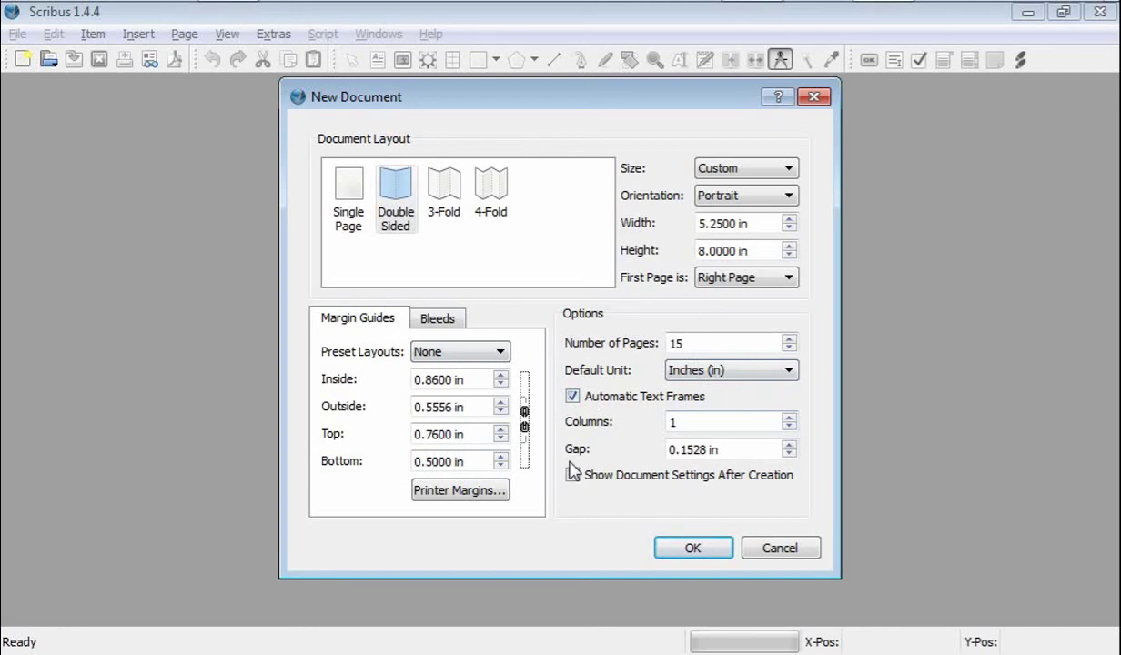
pyautogui.click(694, 550)
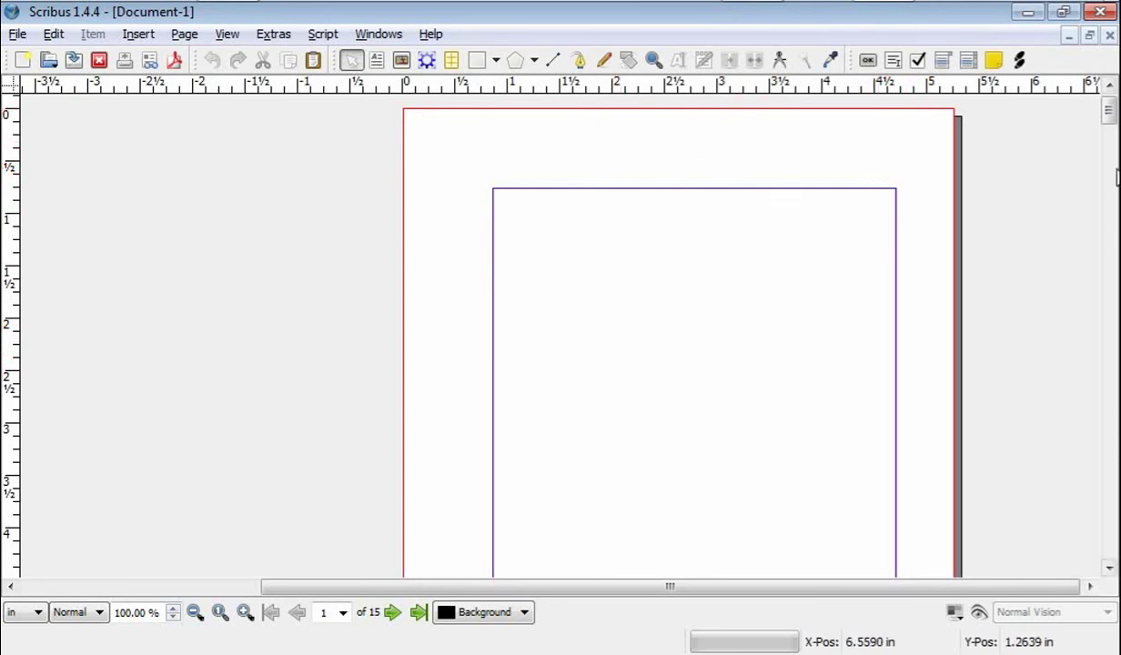
pyautogui.click(1110, 111)
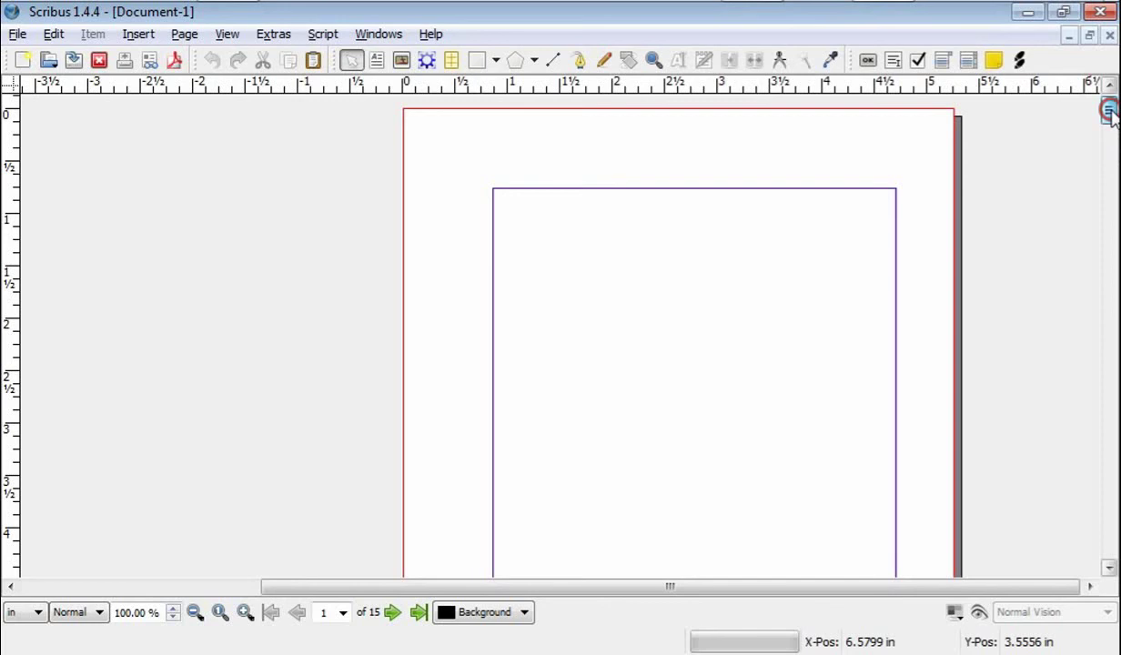
pyautogui.moveTo(1109, 111)
pyautogui.mouseDown()
pyautogui.moveTo(1109, 146)
pyautogui.moveTo(1109, 111)
pyautogui.mouseUp()
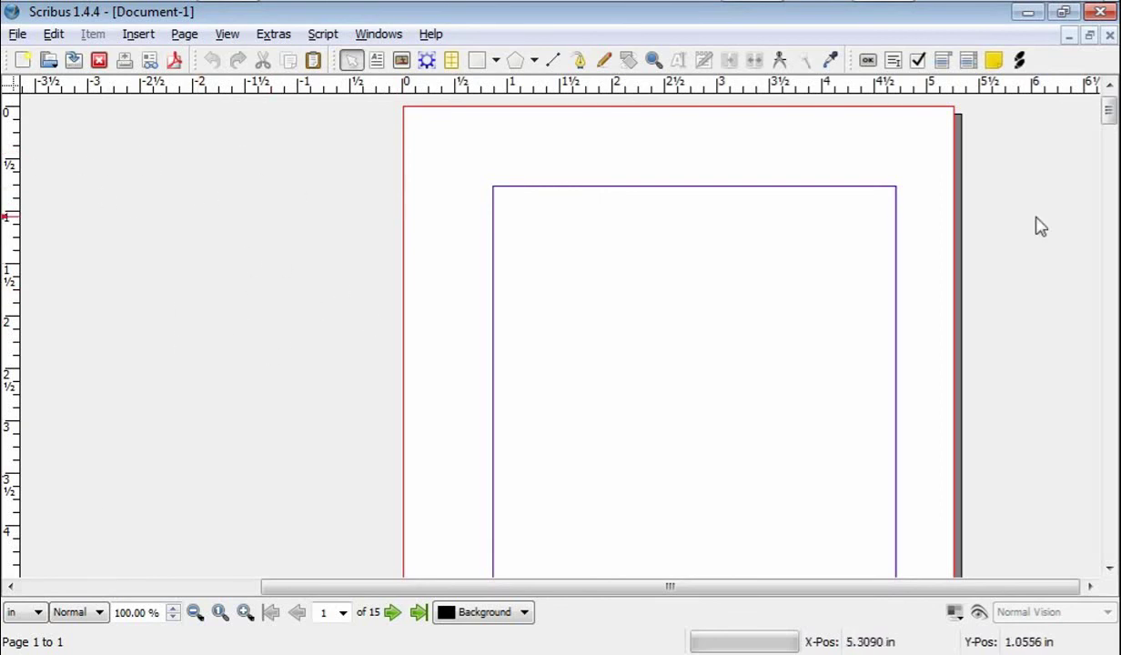
pyautogui.scroll(-1, 1109, 114)
pyautogui.moveTo(1108, 114)
pyautogui.mouseDown()
pyautogui.moveTo(1108, 353)
pyautogui.moveTo(1110, 107)
pyautogui.mouseUp()
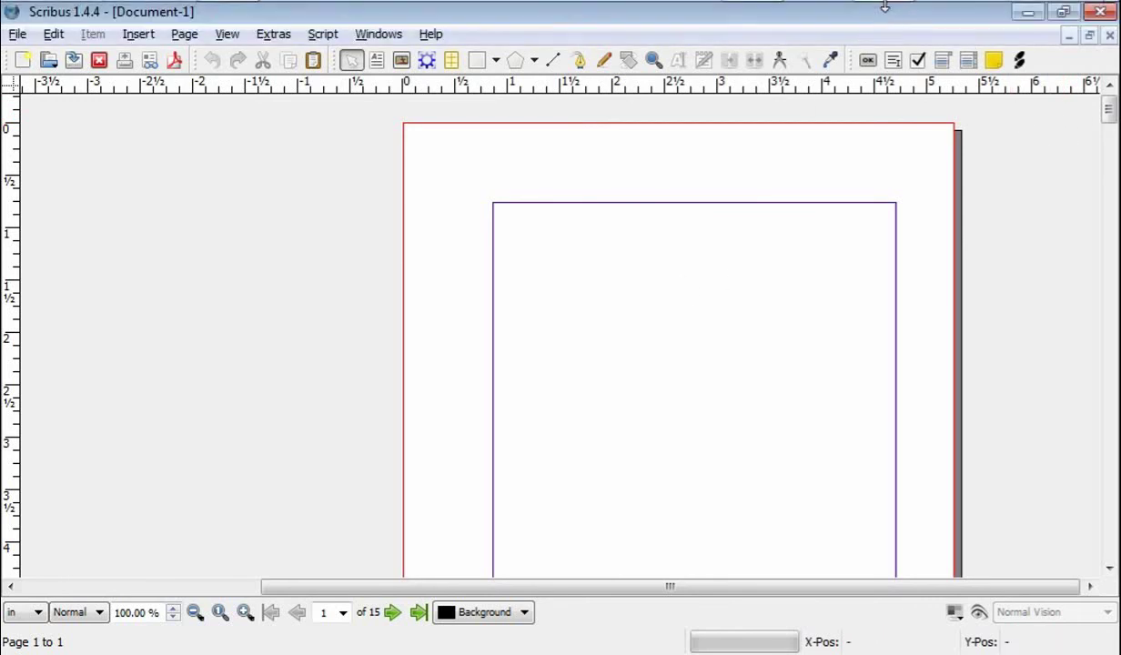
pyautogui.click(930, 20)
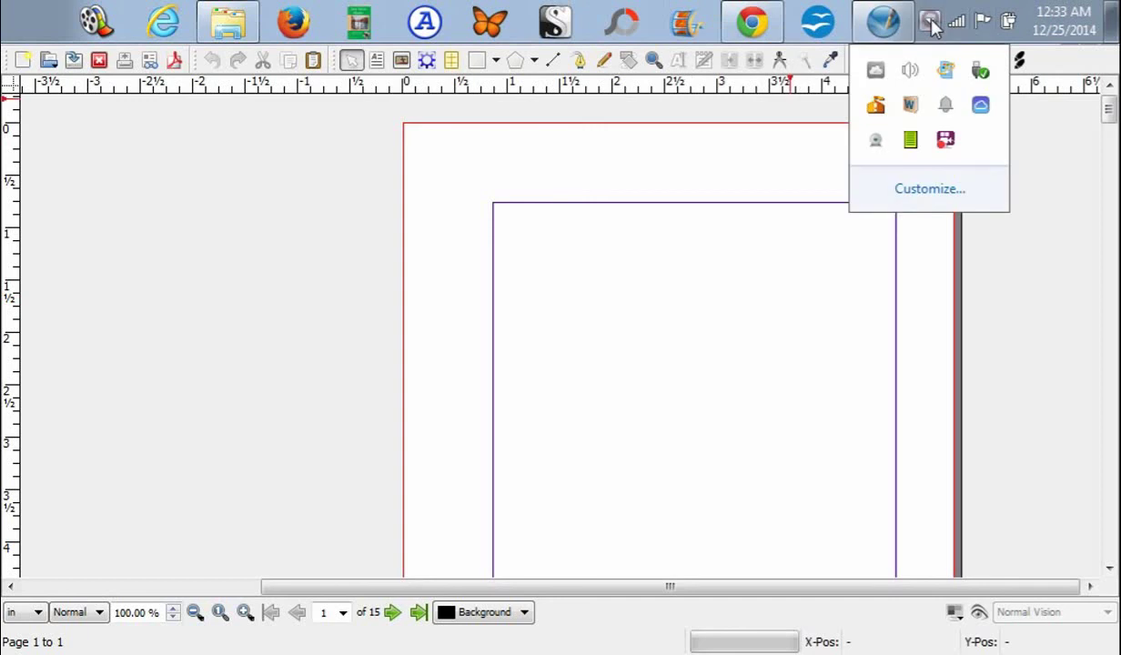